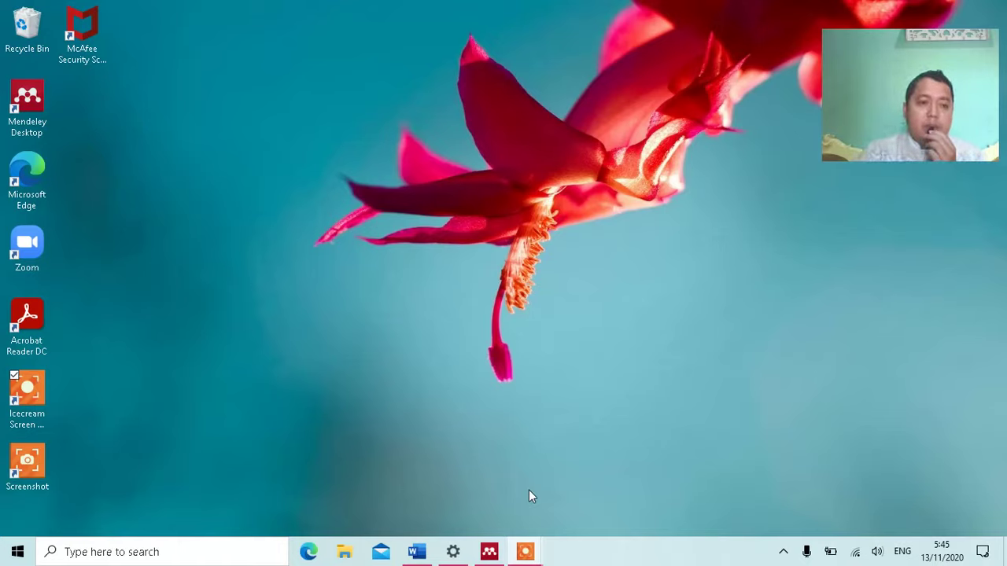
# Minimize the current document, launch Word by searching 'wor', and start a maximized blank document
pyautogui.click(421, 552)
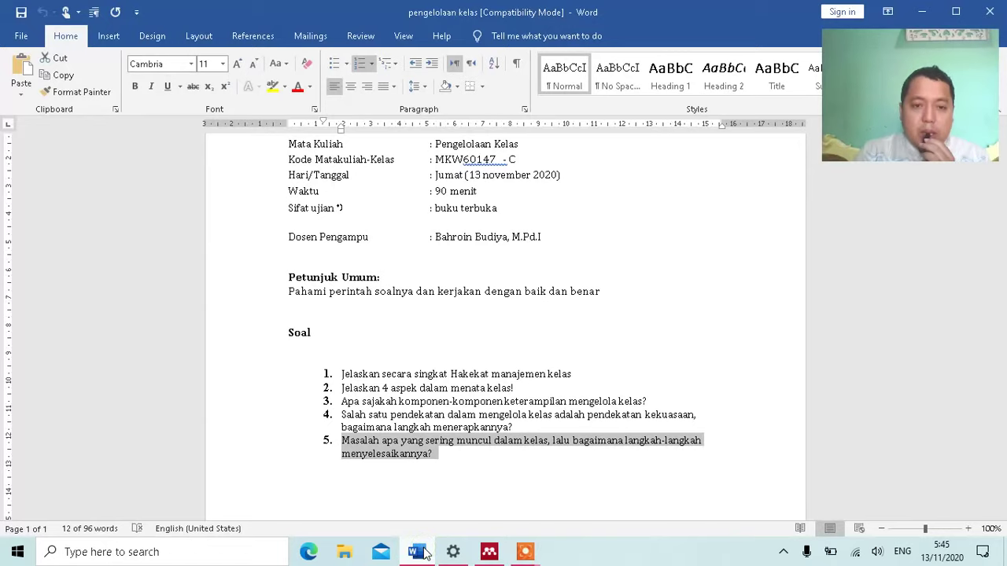
pyautogui.click(922, 11)
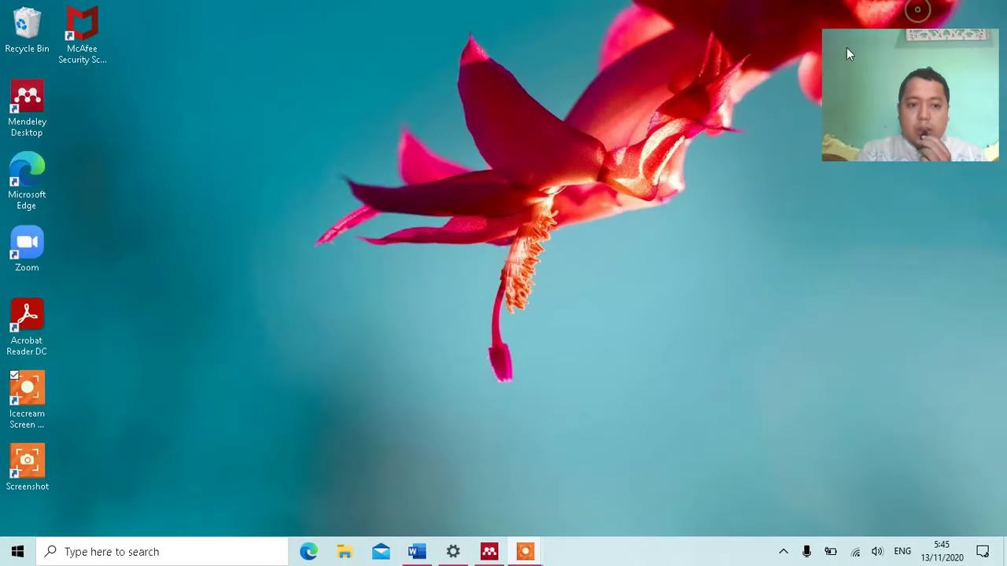
pyautogui.click(16, 551)
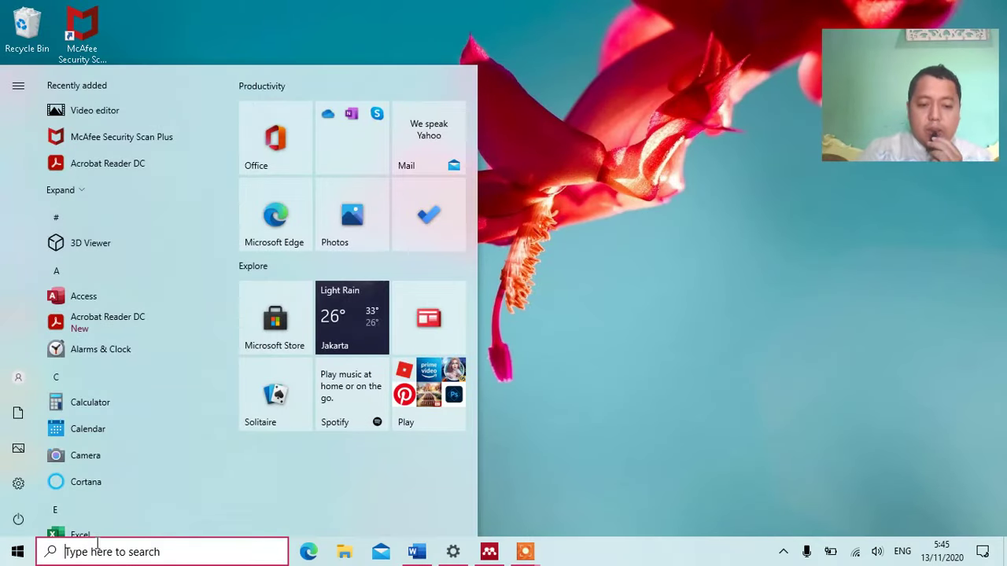
pyautogui.write('wo')
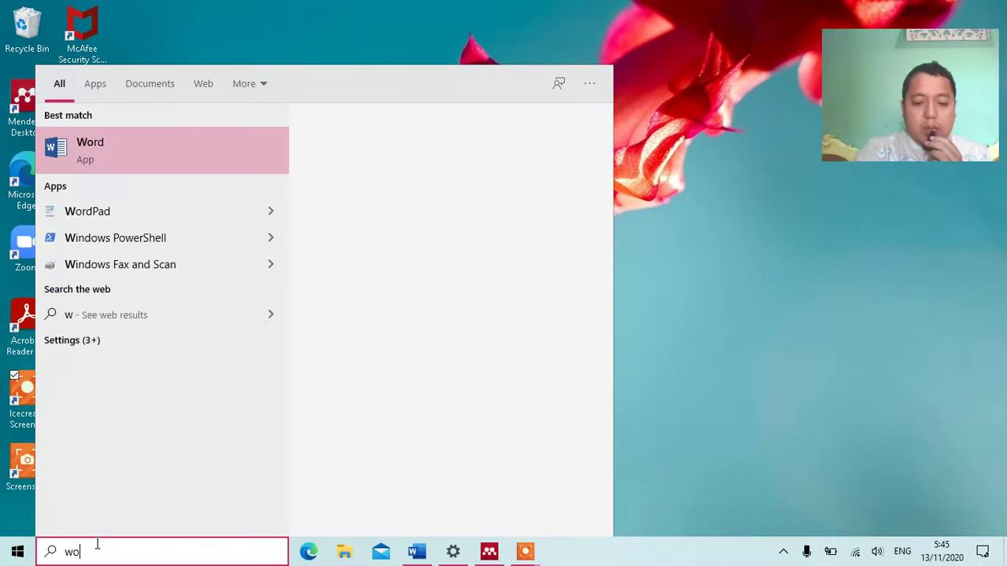
pyautogui.write('r')
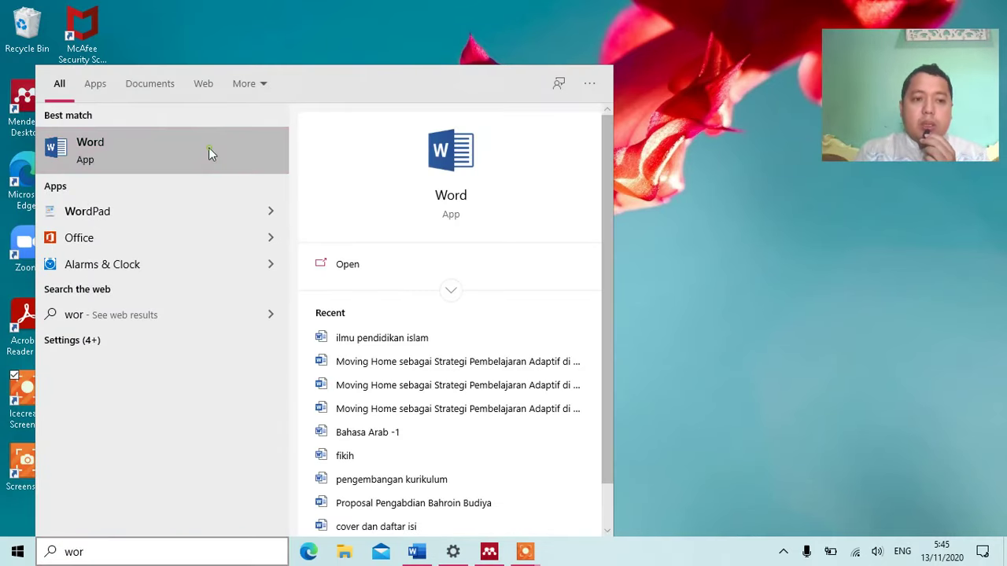
pyautogui.click(209, 152)
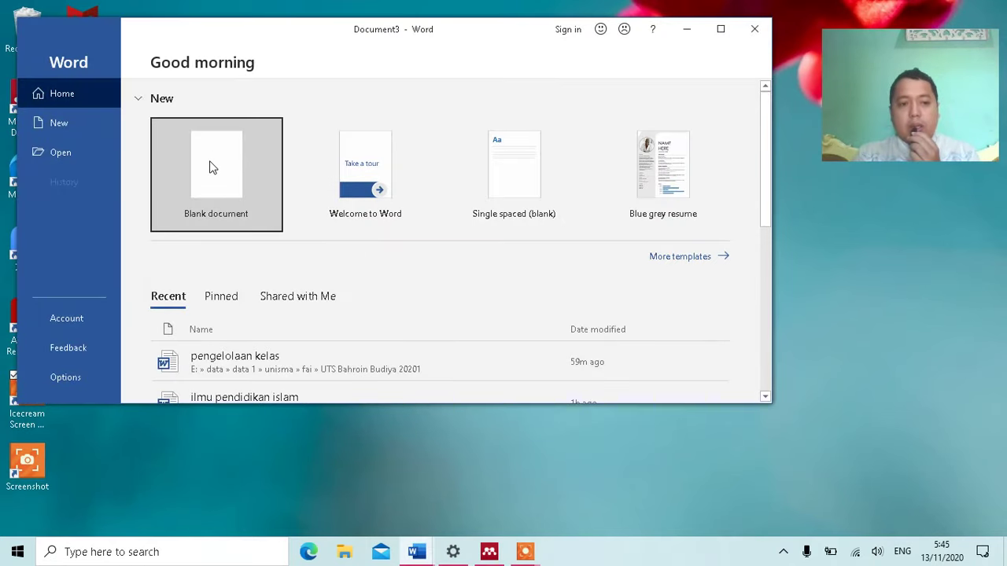
pyautogui.click(211, 165)
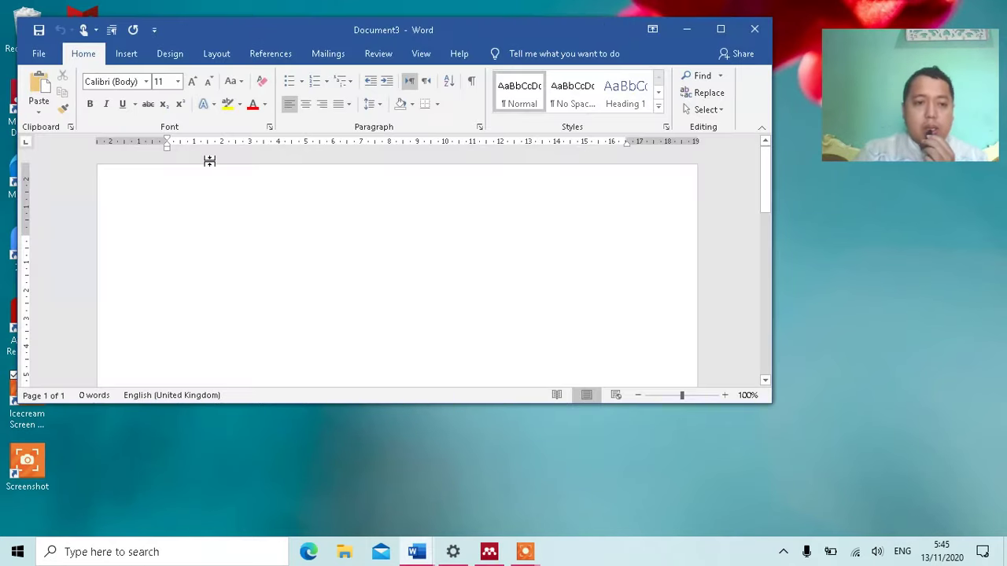
pyautogui.click(718, 30)
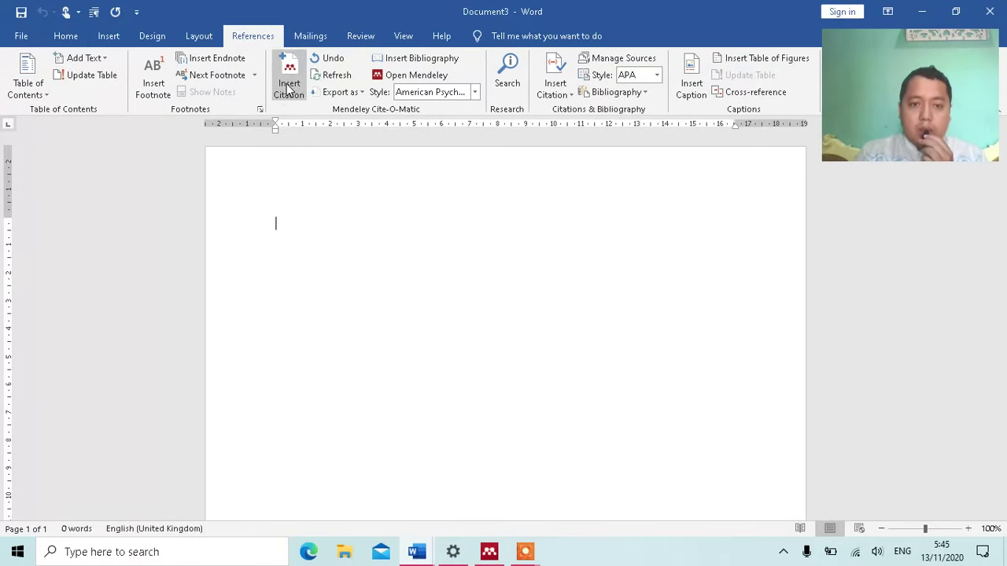
pyautogui.click(291, 87)
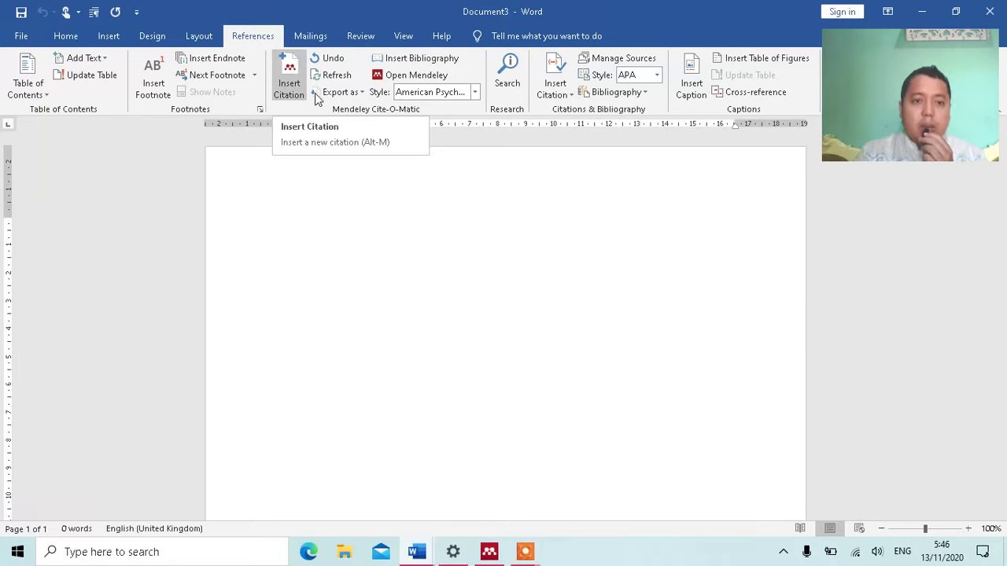
pyautogui.click(389, 75)
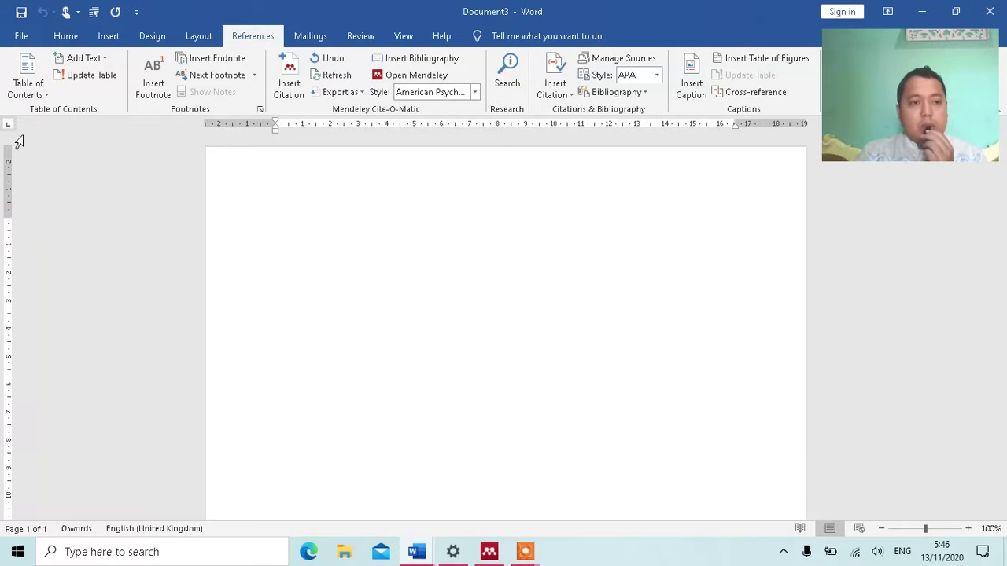
# Open Word's Add-ins options page, showing the active Mendeley-1.19.4.dotm, and set Manage to Word Add-ins
pyautogui.click(22, 37)
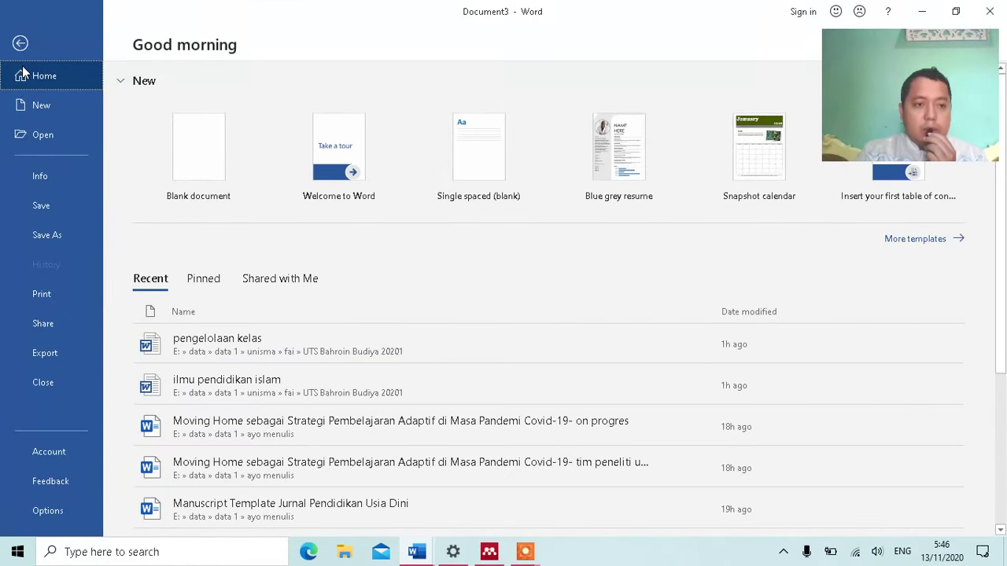
pyautogui.click(20, 44)
pyautogui.click(21, 37)
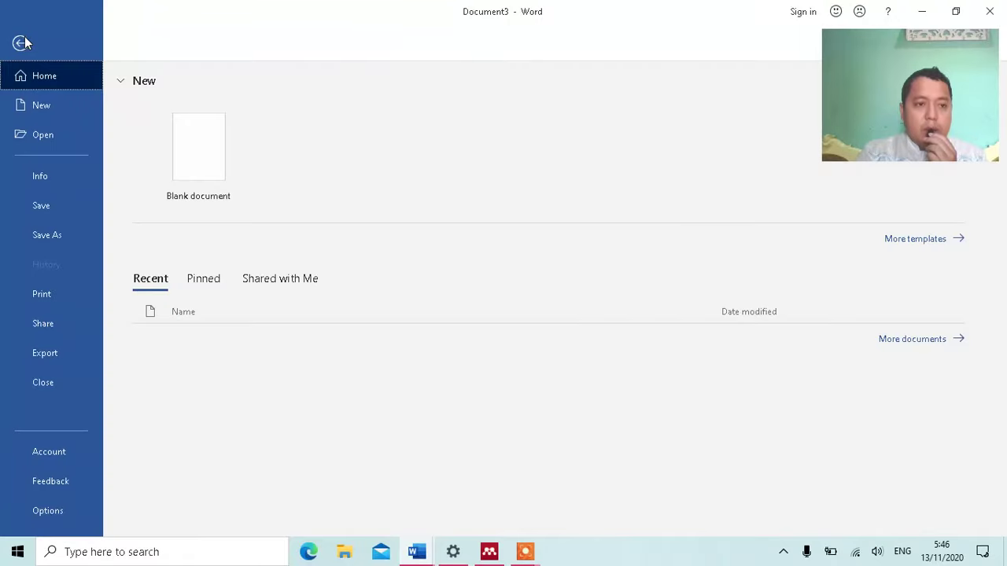
pyautogui.press('Escape')
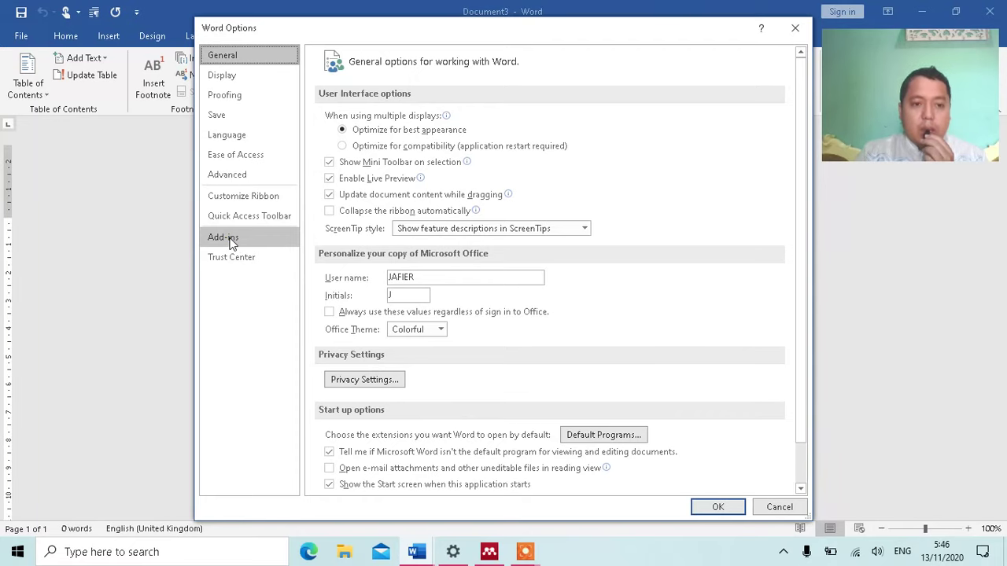
pyautogui.click(231, 241)
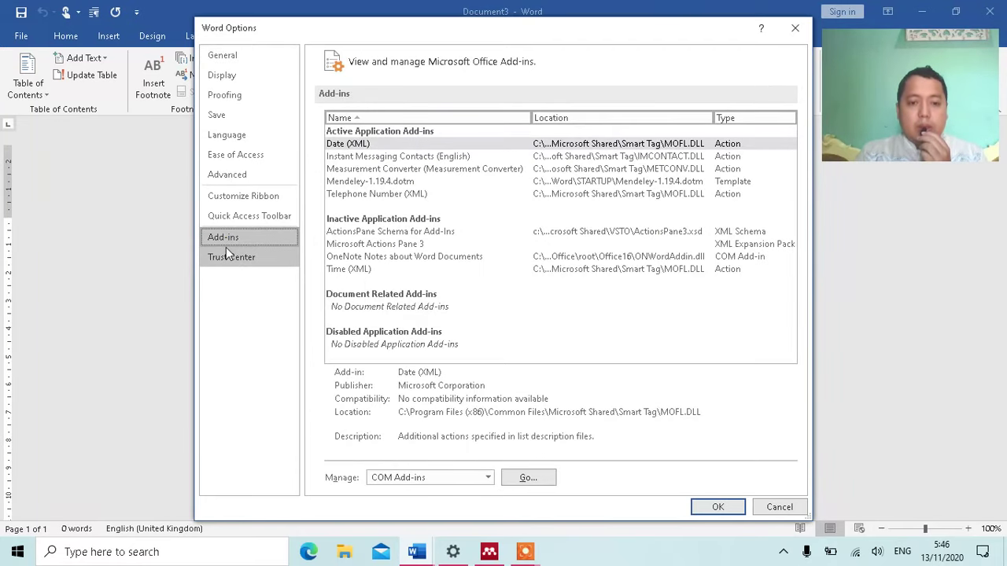
pyautogui.click(486, 479)
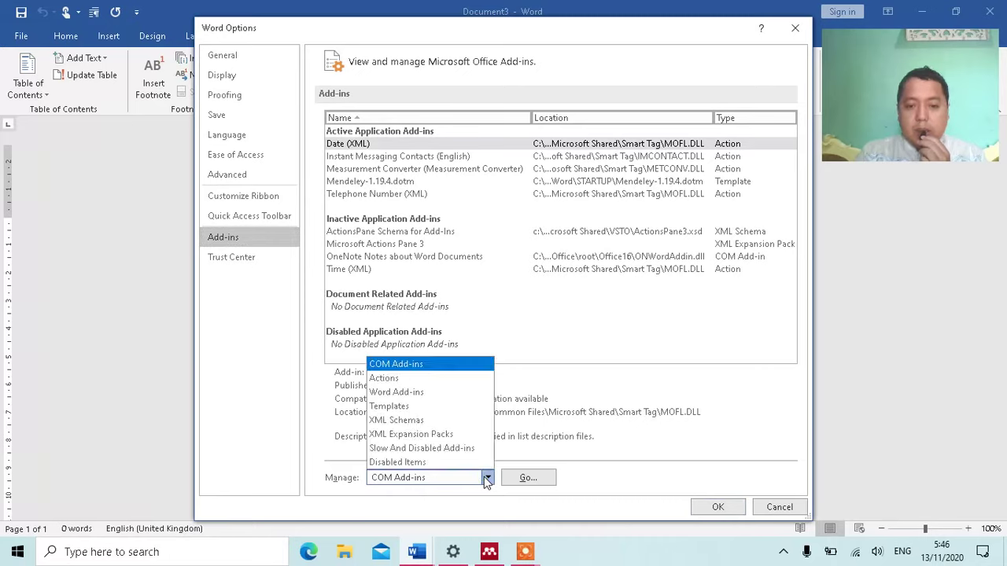
pyautogui.click(447, 393)
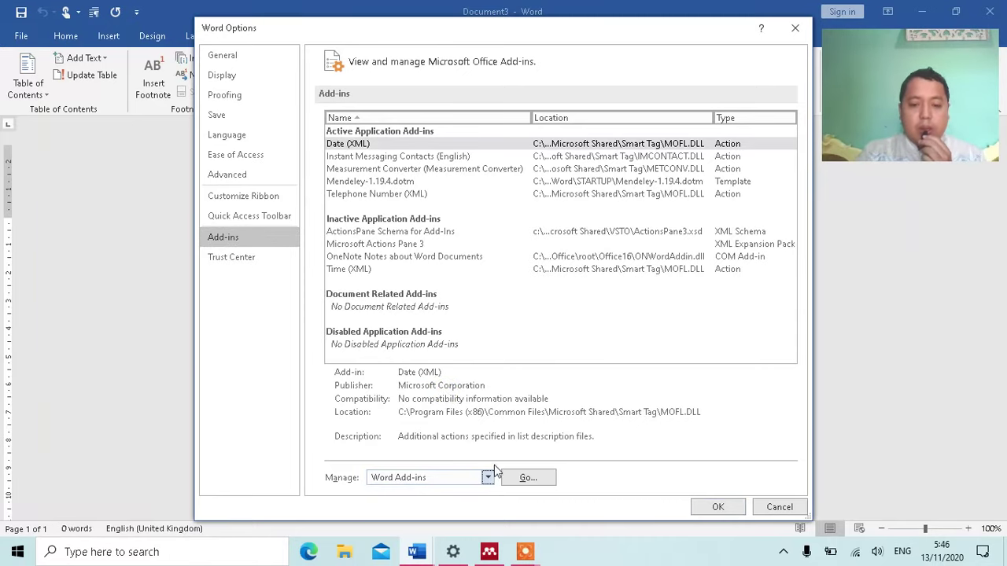
# Check that Mendeley-1.19.4.dotm is ticked in Templates and Add-ins, then accept with OK
pyautogui.click(511, 477)
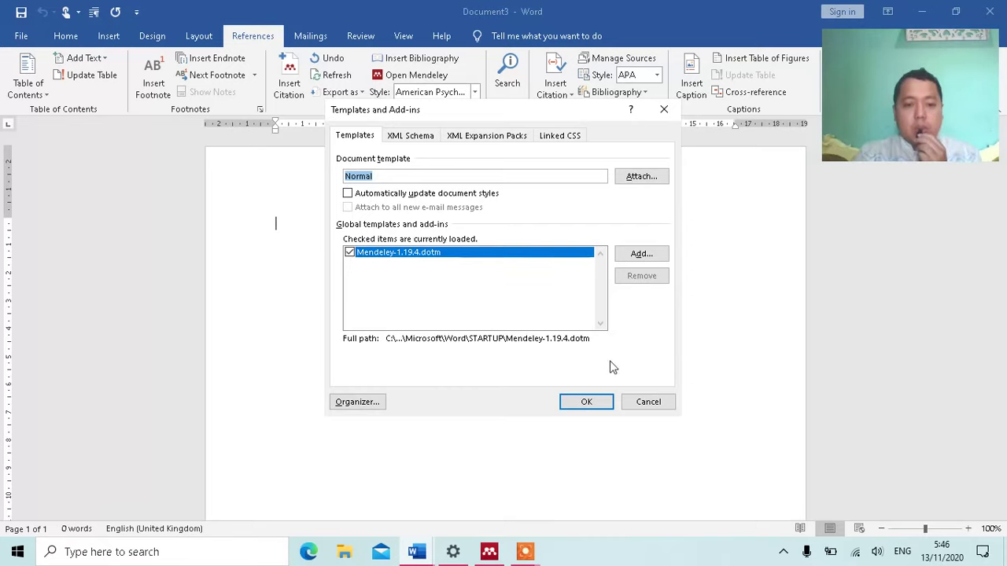
pyautogui.click(586, 402)
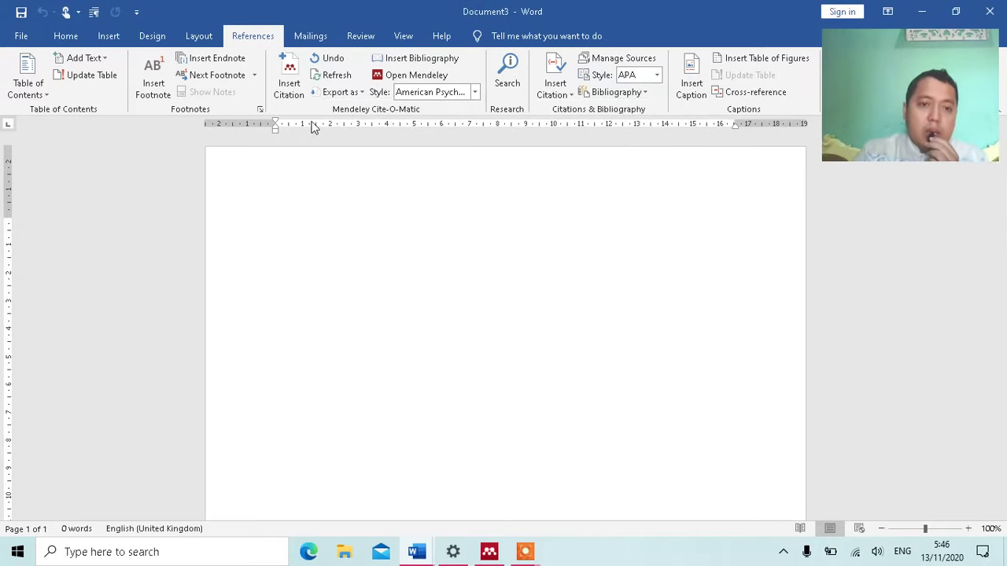